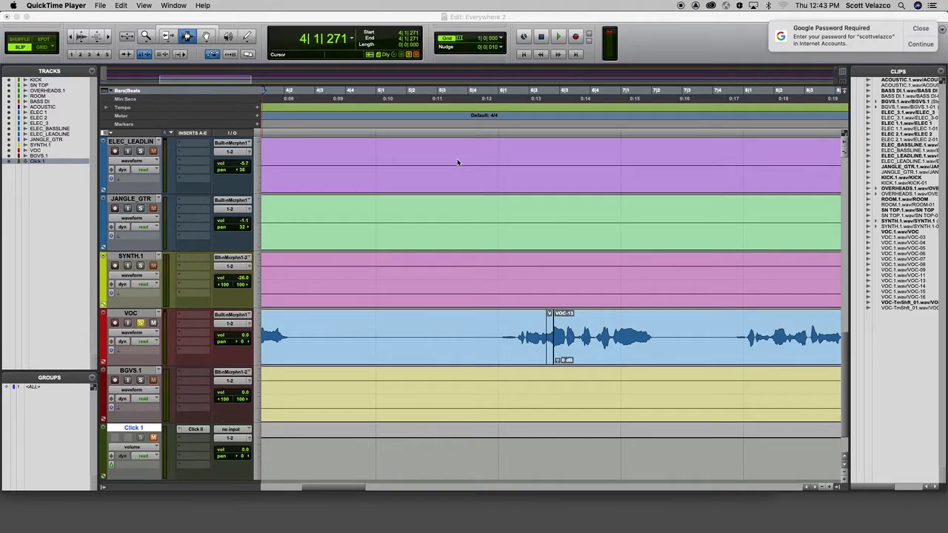
# - Turn off solo on the VOC track
pyautogui.scroll(4, 458, 159)
pyautogui.scroll(-4, 457, 159)
pyautogui.click(141, 324)
pyautogui.click(141, 323)
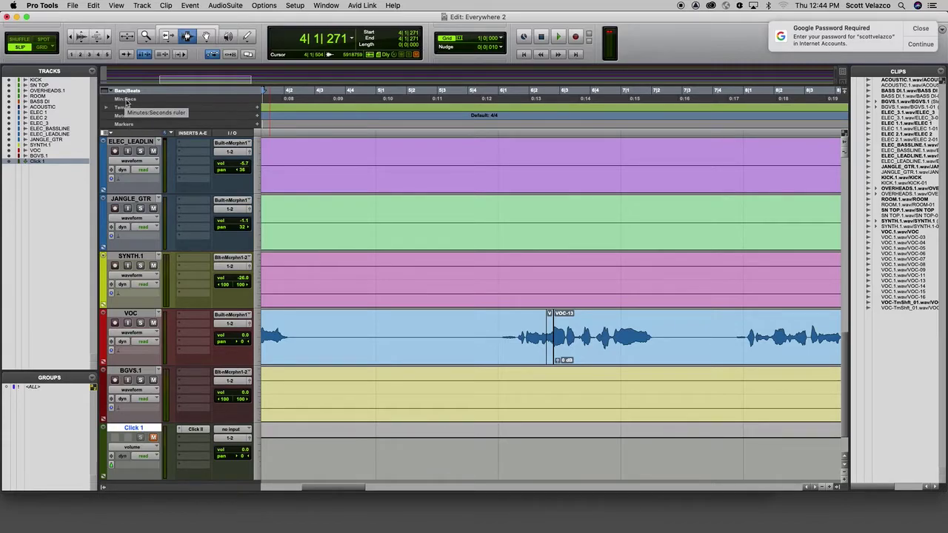
# - Try Min:Secs as the main time scale, return it to Bars|Beats, and check the list of available rulers
pyautogui.click(137, 99)
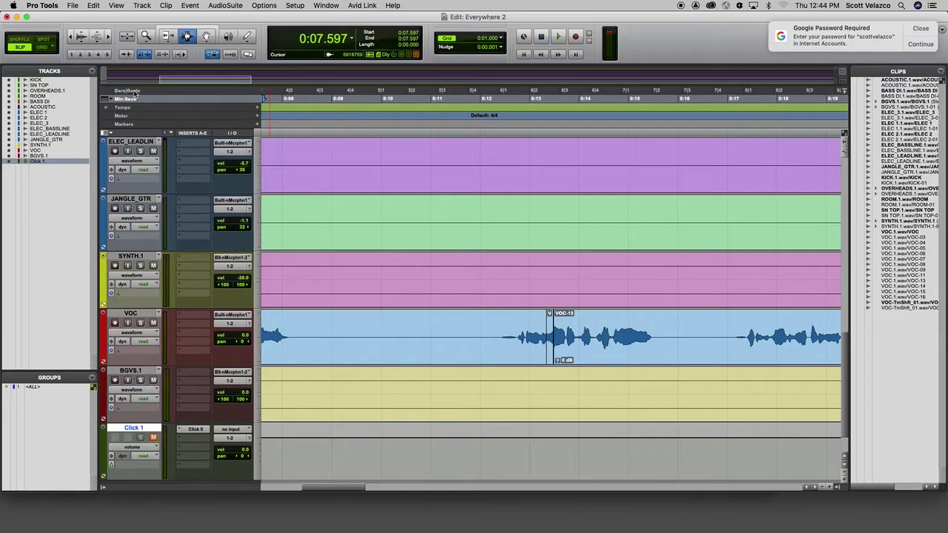
pyautogui.click(131, 91)
pyautogui.click(113, 92)
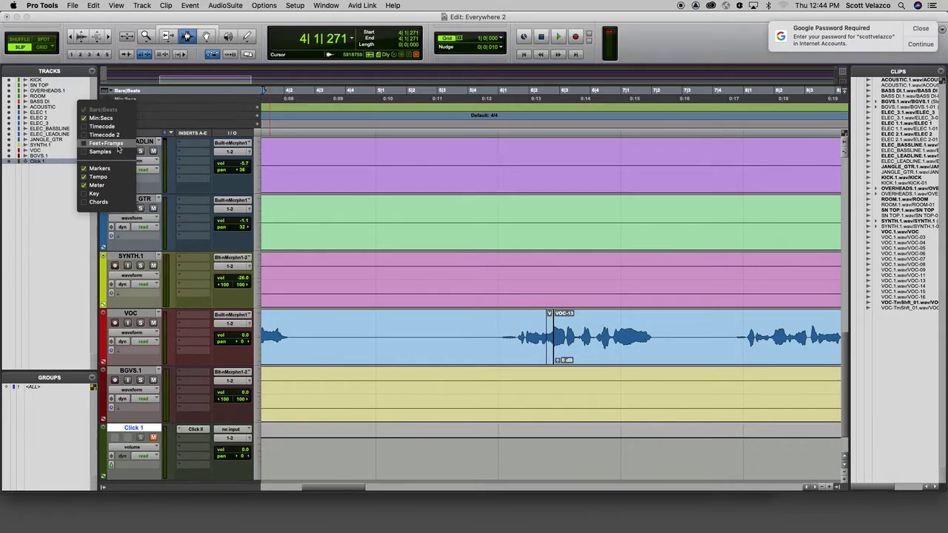
pyautogui.click(197, 109)
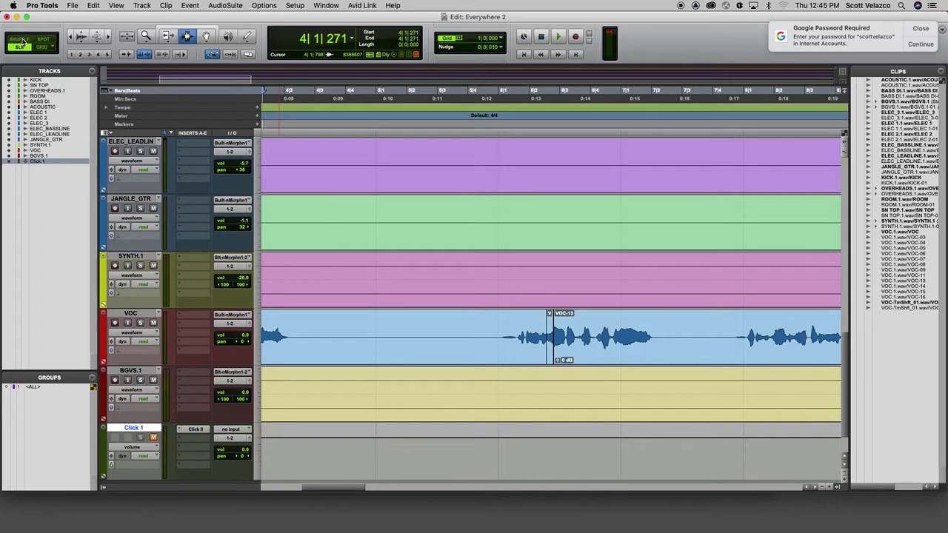
# - In Shuffle mode, delete the VOC section from about 6|4|170 to 8|1|003 and undo the deletion
pyautogui.click(22, 39)
pyautogui.click(596, 195)
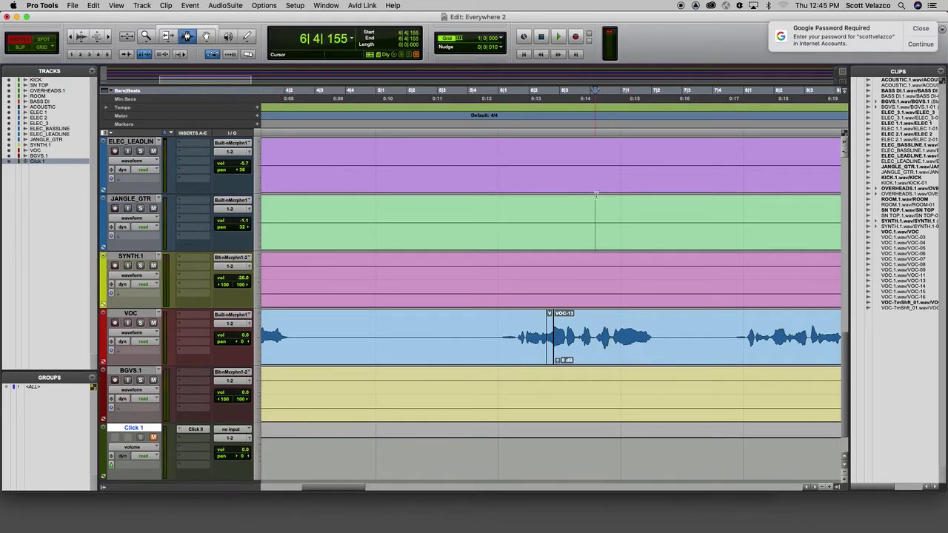
pyautogui.moveTo(598, 333); pyautogui.dragTo(743, 317)
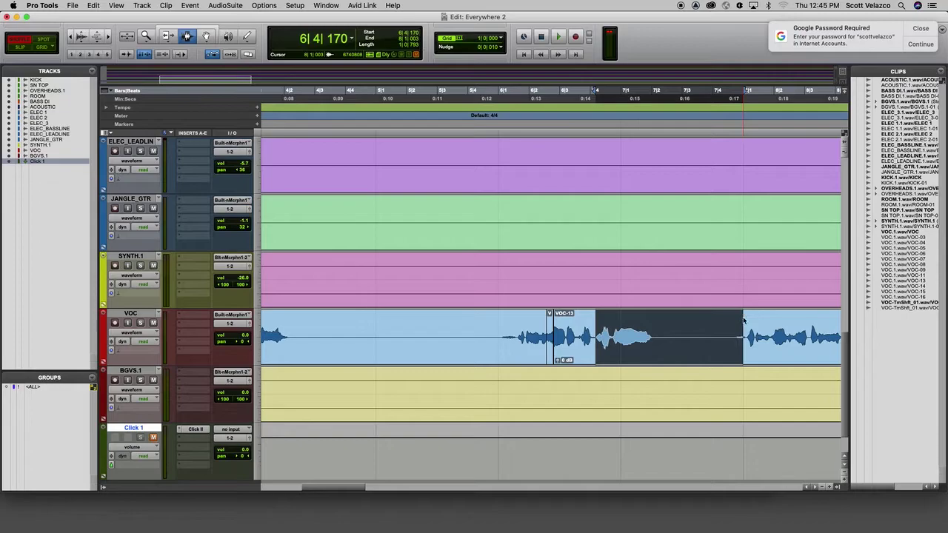
pyautogui.press('Delete')
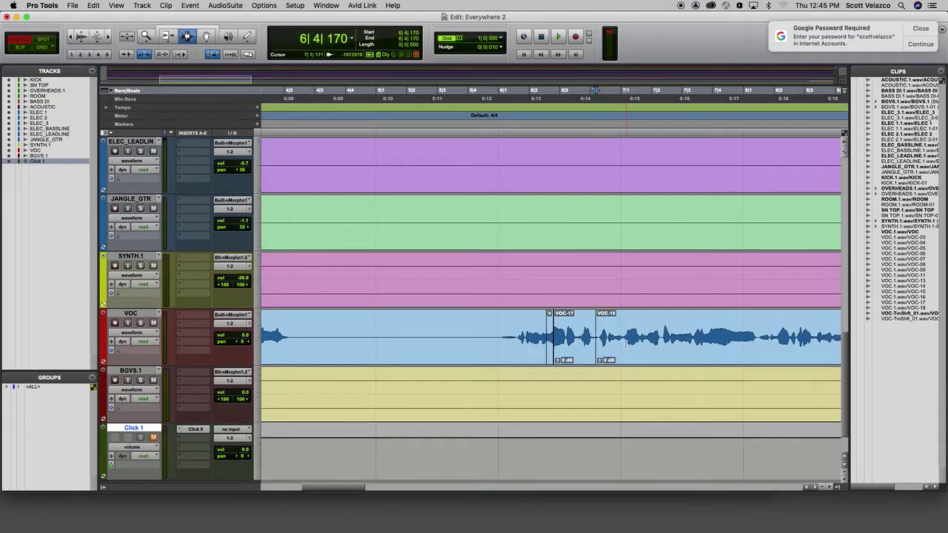
pyautogui.press('super+z')
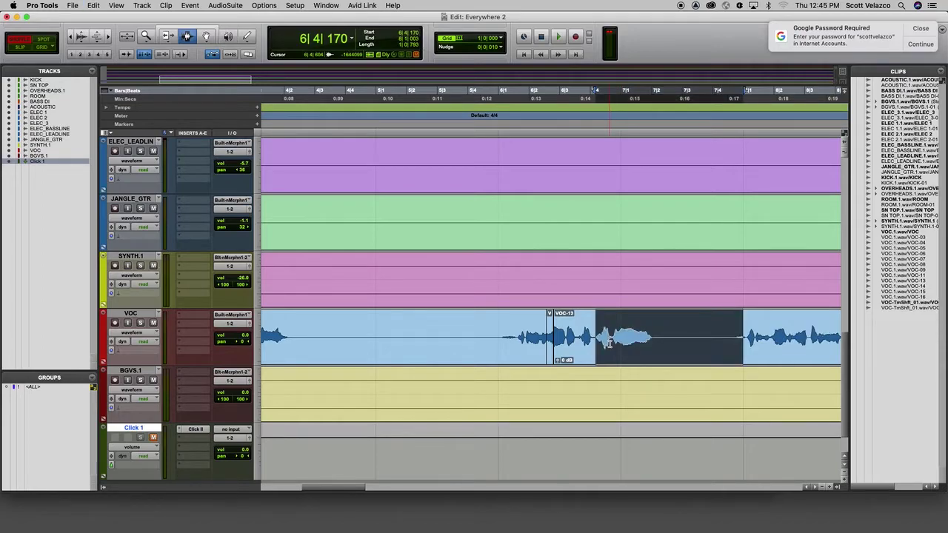
# - Delete a second VOC section starting at about 6|4|542 in Shuffle mode and undo the deletion
pyautogui.click(620, 345)
pyautogui.moveTo(775, 337); pyautogui.dragTo(609, 338)
pyautogui.press('Delete')
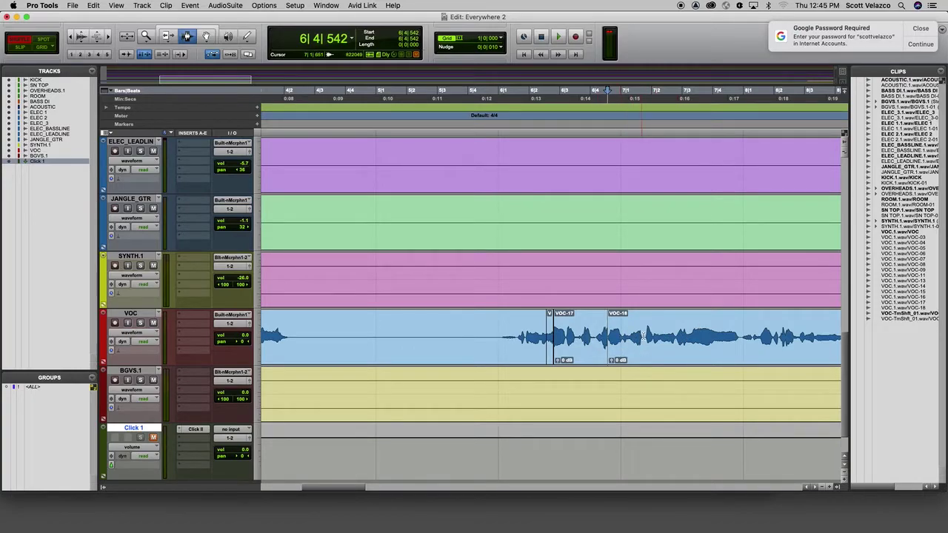
pyautogui.press('super+z')
pyautogui.click(721, 338)
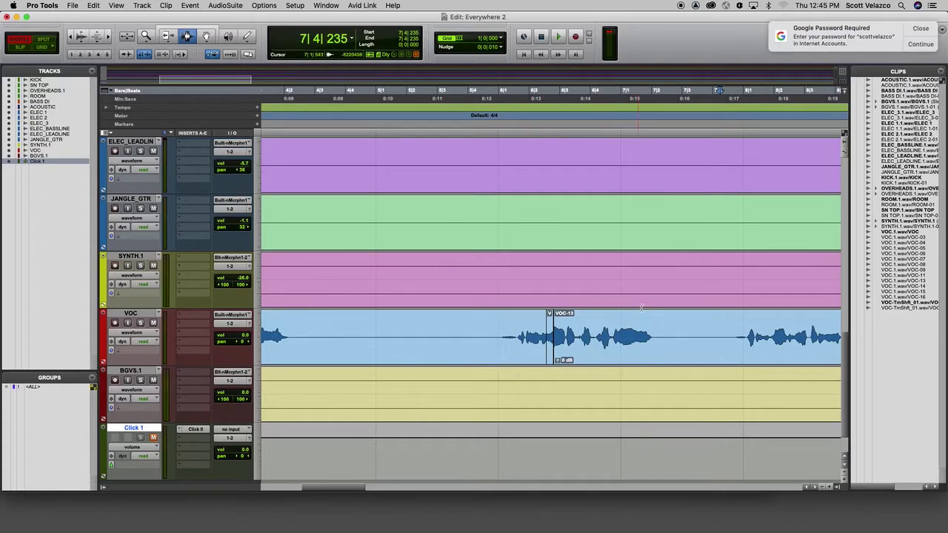
# - In Slip mode, delete the VOC section from about 6|4|651 to 8|1|871 and undo the deletion
pyautogui.press('F2')
pyautogui.moveTo(652, 333); pyautogui.dragTo(701, 330)
pyautogui.moveTo(616, 331)
pyautogui.mouseDown()
pyautogui.moveTo(802, 330)
pyautogui.moveTo(586, 331)
pyautogui.moveTo(800, 339)
pyautogui.moveTo(611, 342)
pyautogui.mouseUp()
pyautogui.doubleClick(604, 330)
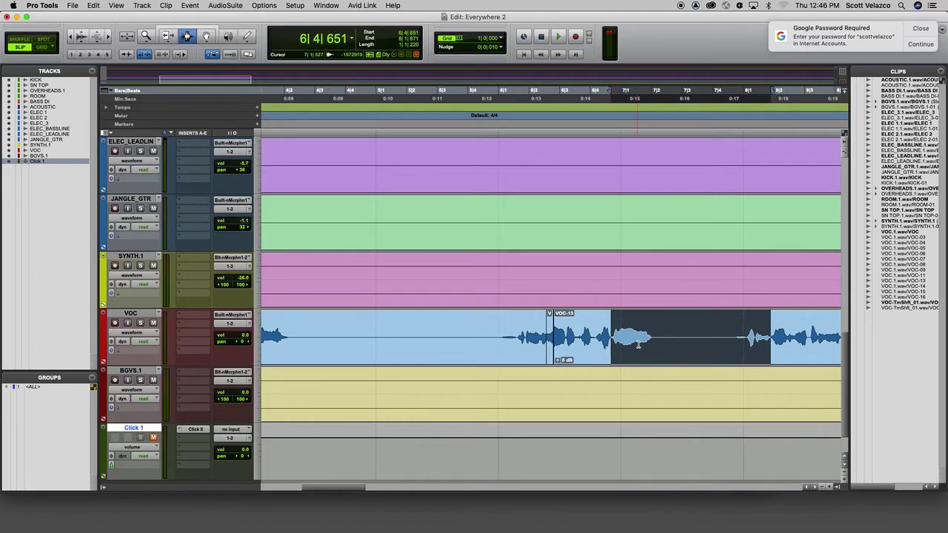
pyautogui.press('Delete')
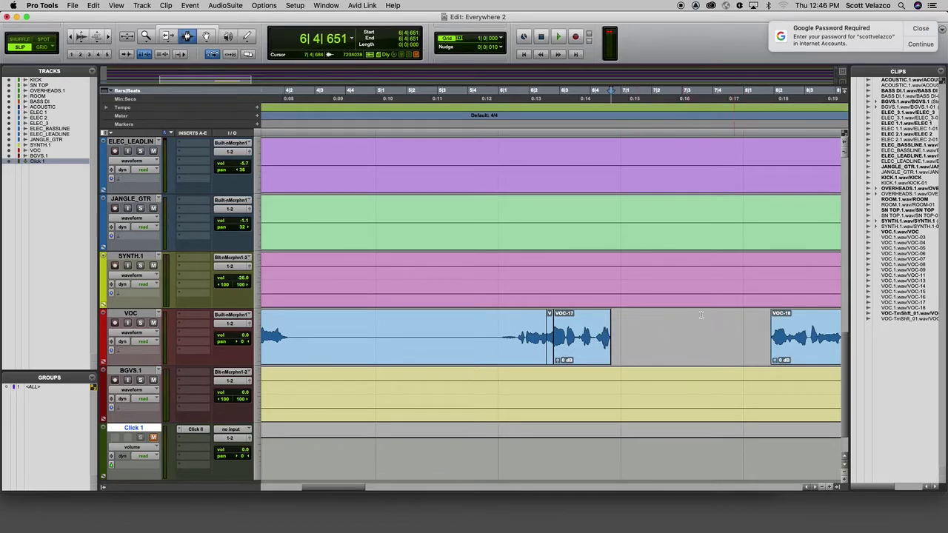
pyautogui.press('super+z')
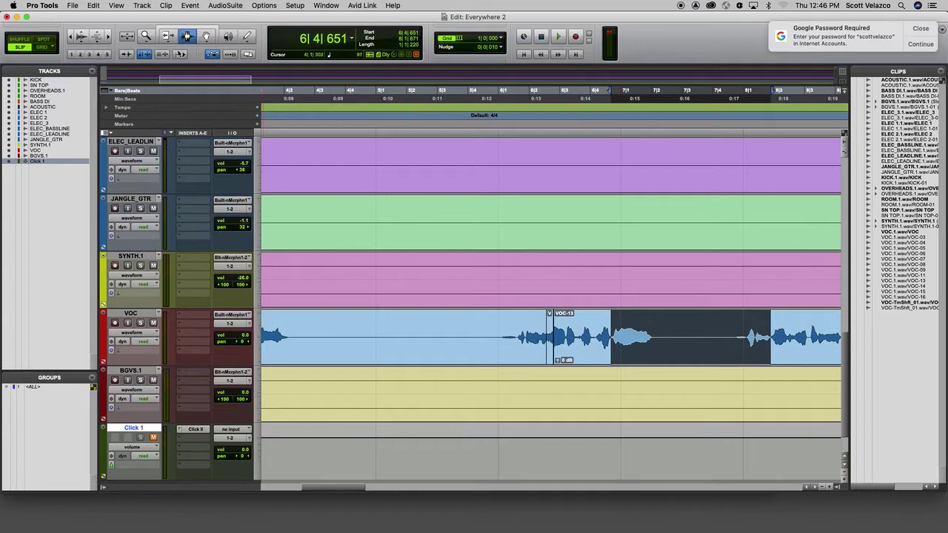
# - Switch to Grid mode, try a Min:Secs grid value, and return the grid to Bars|Beats
pyautogui.click(43, 47)
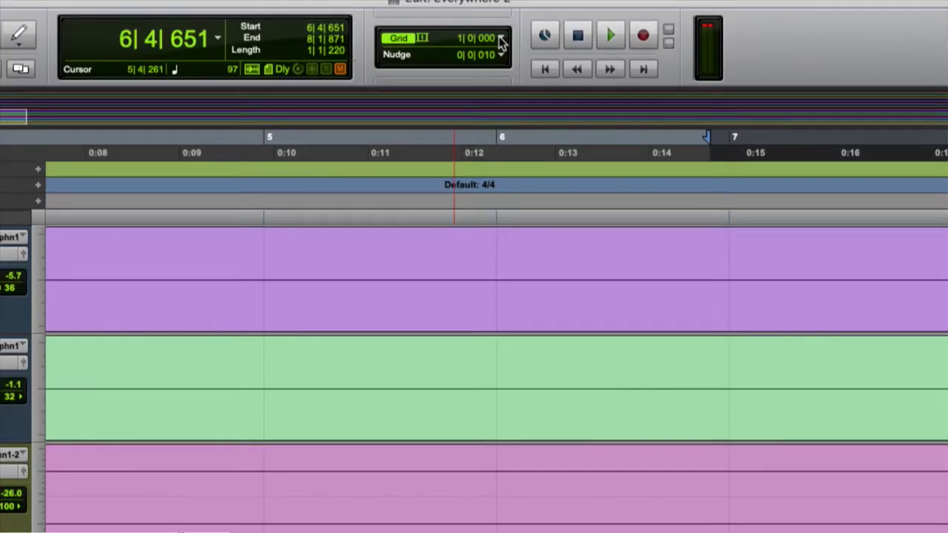
pyautogui.click(501, 41)
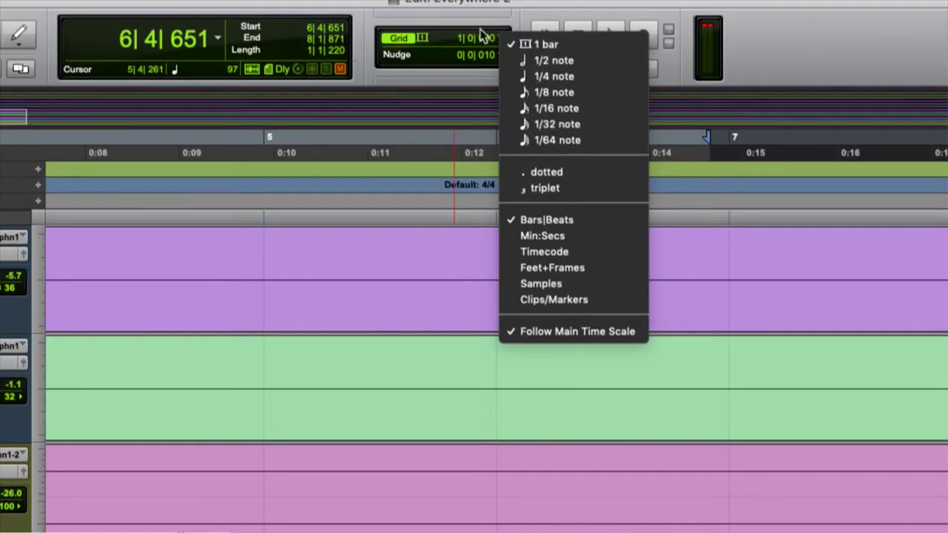
pyautogui.click(563, 238)
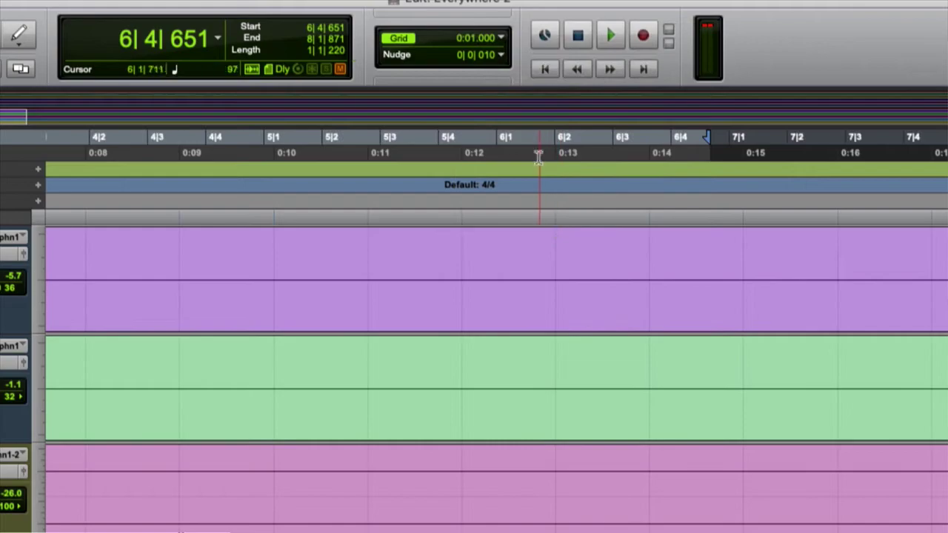
pyautogui.click(500, 40)
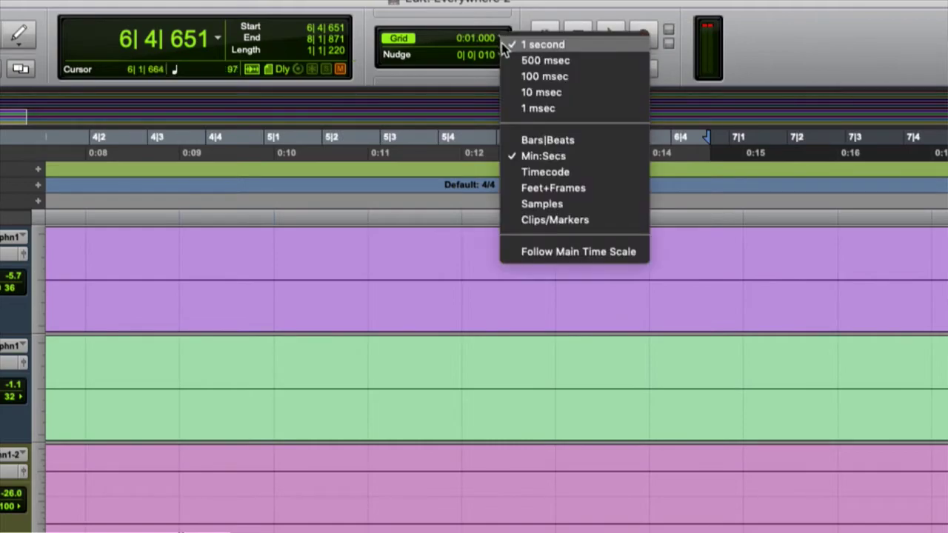
pyautogui.click(548, 140)
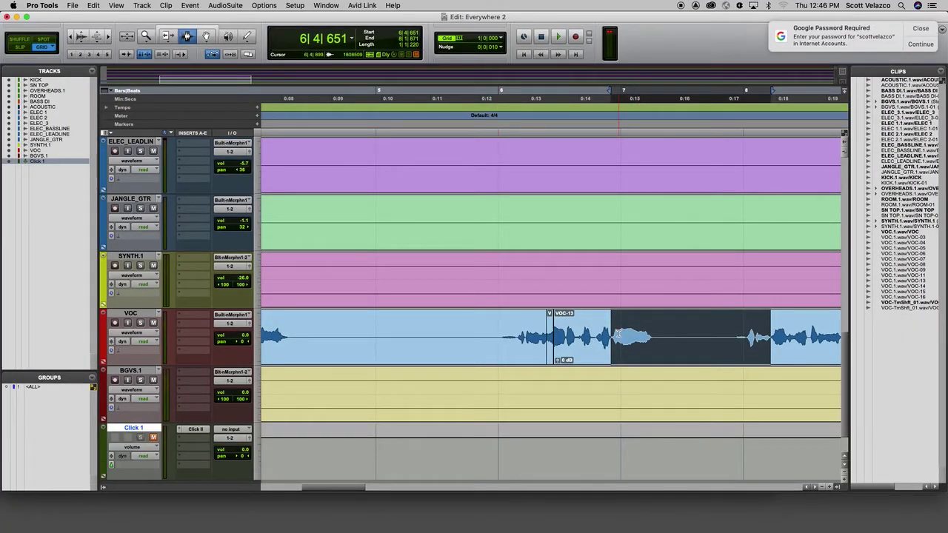
# - Select bar 5 on the VOC track, from 5|1|000 to 6|1|000, with a 1 bar grid and return to Slip mode
pyautogui.click(622, 337)
pyautogui.moveTo(622, 335); pyautogui.dragTo(599, 331)
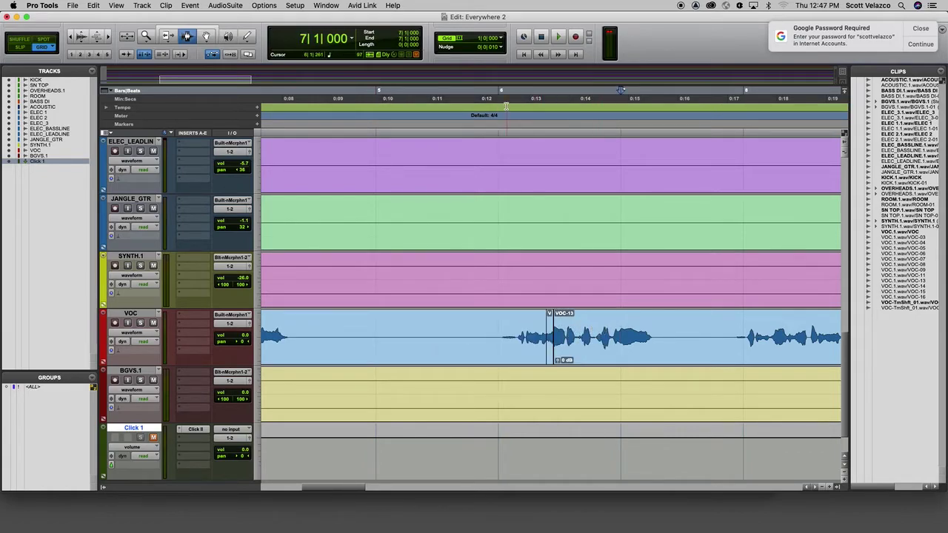
pyautogui.click(503, 38)
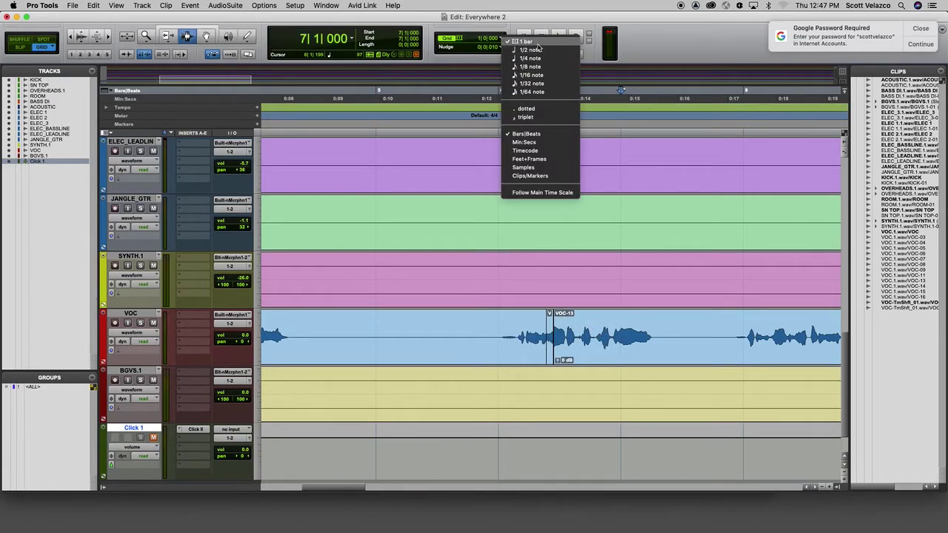
pyautogui.click(537, 43)
pyautogui.moveTo(377, 335); pyautogui.dragTo(466, 341)
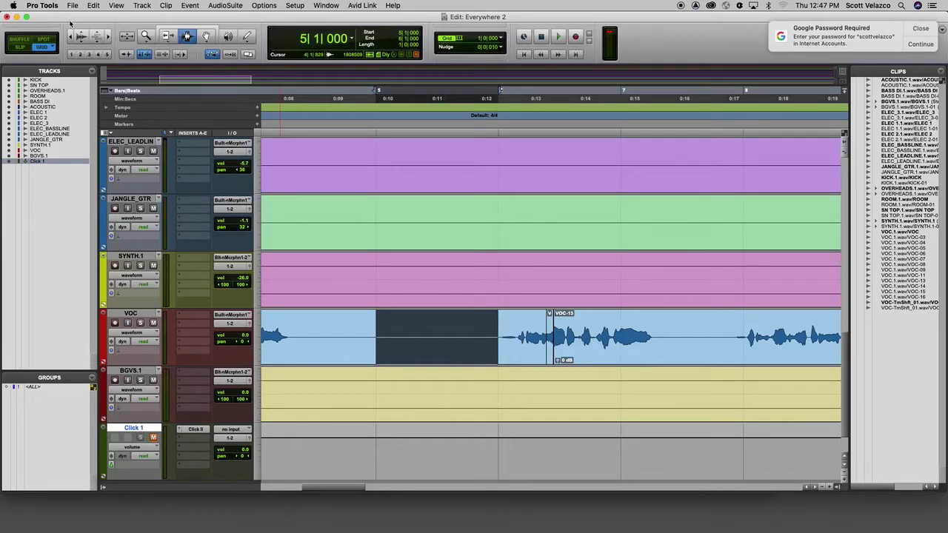
pyautogui.click(44, 38)
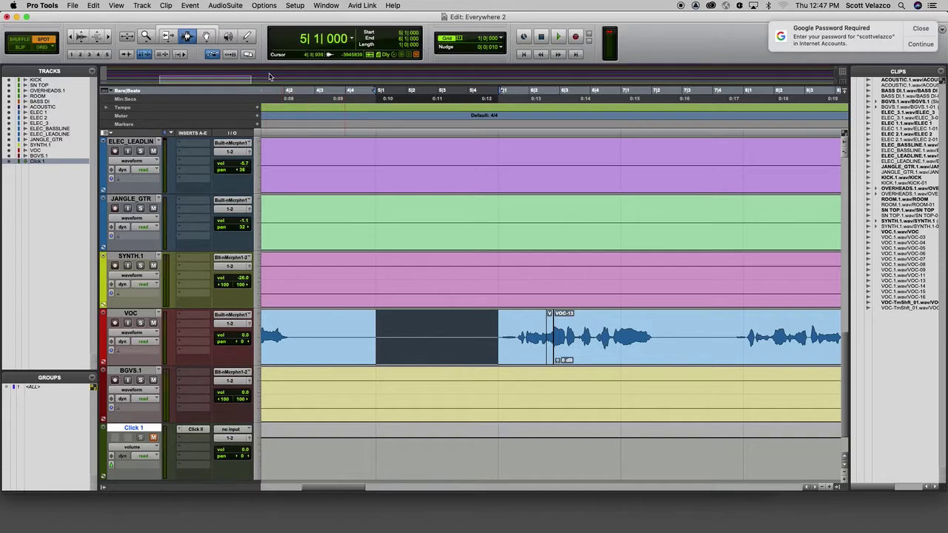
pyautogui.click(20, 47)
# - Examine the VOC waveform around bar 6 up close with the Zoomer tool and return to a wide view of the arrangement
pyautogui.click(146, 38)
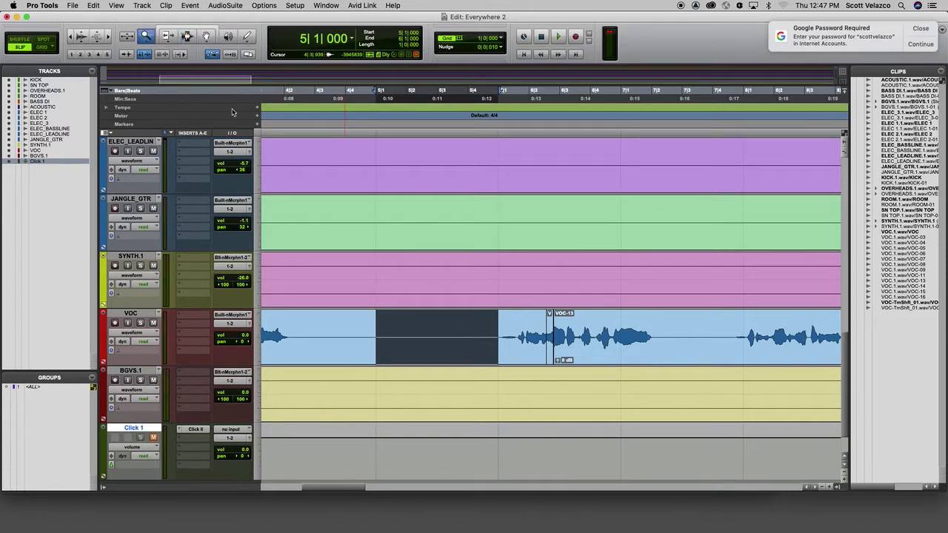
pyautogui.click(416, 340)
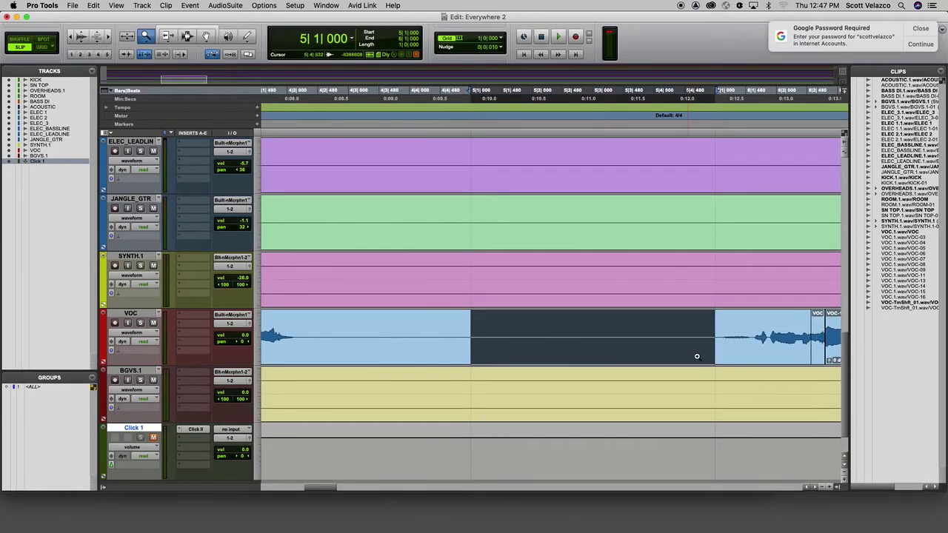
pyautogui.click(751, 340)
pyautogui.click(692, 337)
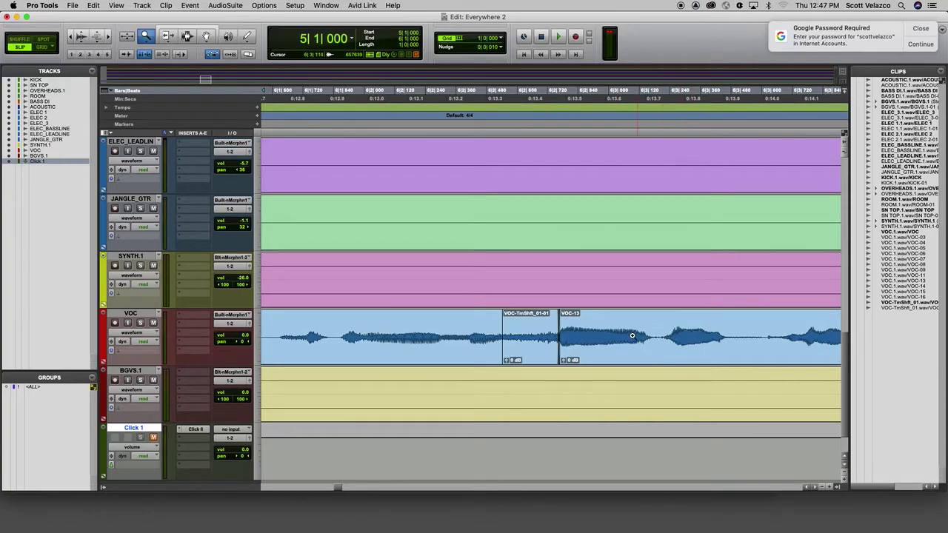
pyautogui.click(637, 336)
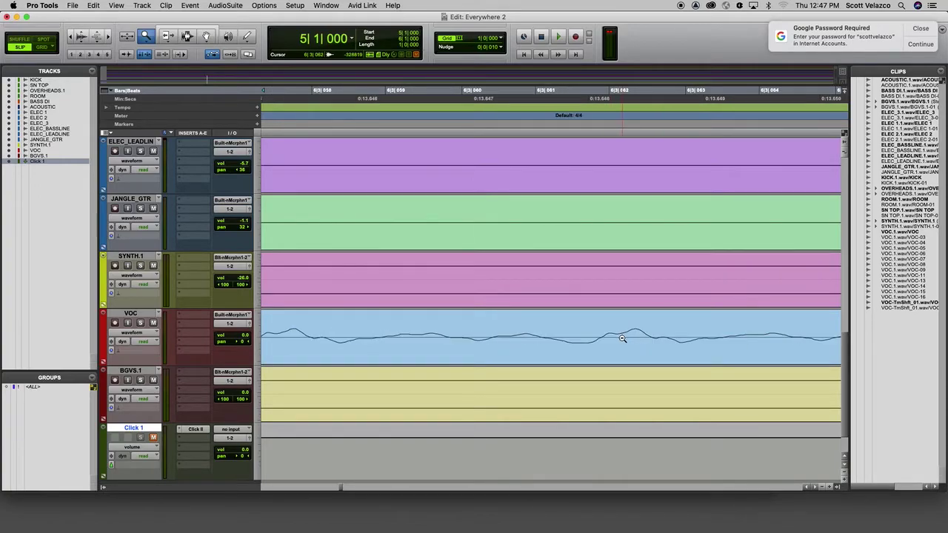
pyautogui.keyDown('alt'); pyautogui.click(623, 339); pyautogui.keyUp('alt')
pyautogui.keyDown('alt'); pyautogui.click(623, 339); pyautogui.keyUp('alt')
pyautogui.keyDown('alt'); pyautogui.click(622, 339); pyautogui.keyUp('alt')
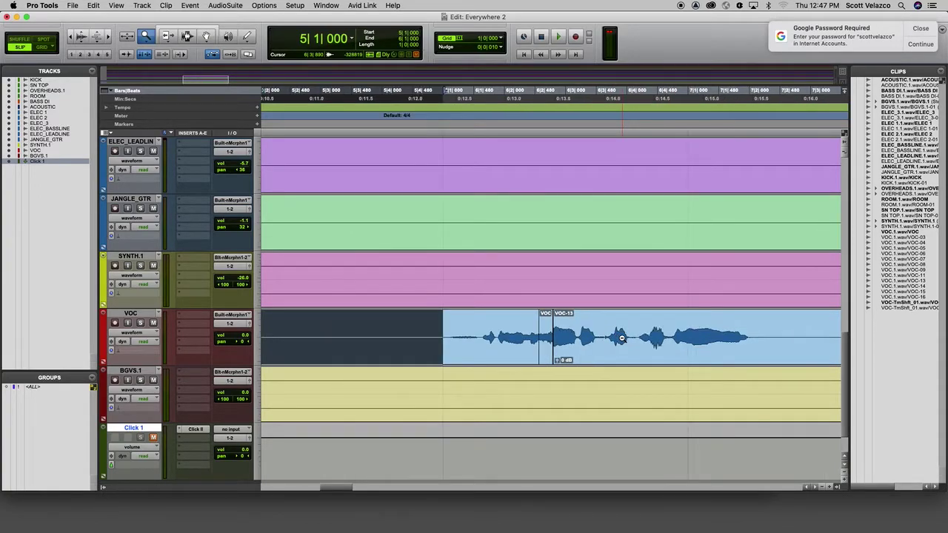
pyautogui.keyDown('alt'); pyautogui.click(622, 338); pyautogui.keyUp('alt')
pyautogui.keyDown('alt'); pyautogui.click(623, 339); pyautogui.keyUp('alt')
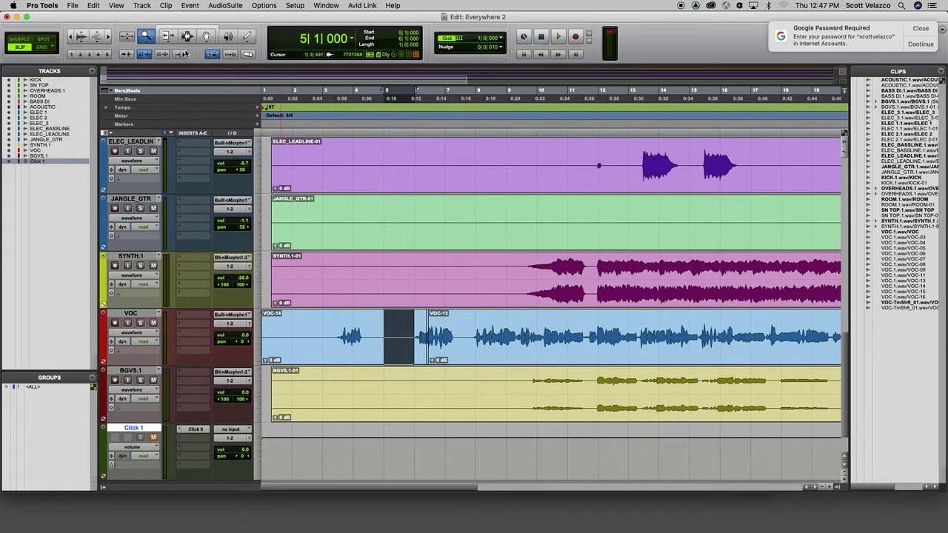
# - Trim the start of the first VOC clip to about 2|1|622 with the Trim tool and select the track's last clip
pyautogui.click(168, 35)
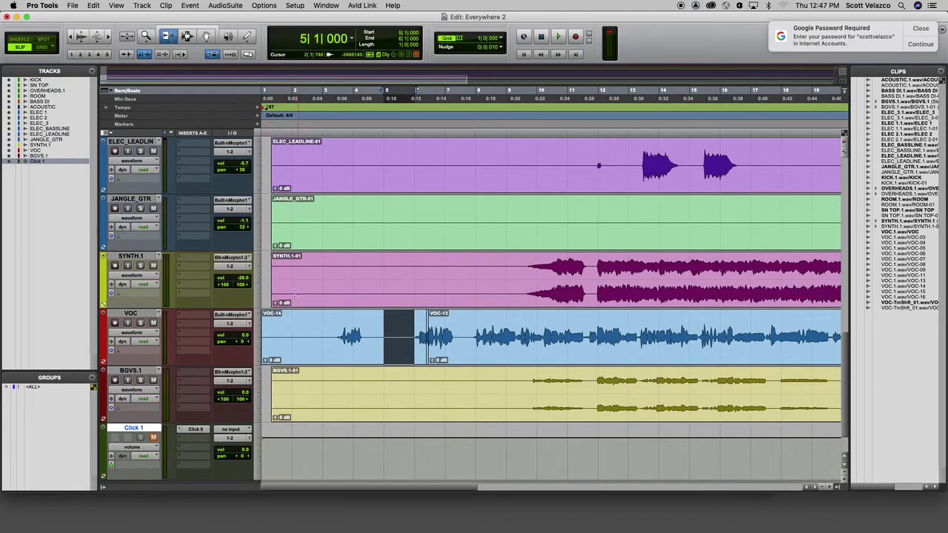
pyautogui.moveTo(266, 335); pyautogui.dragTo(298, 331)
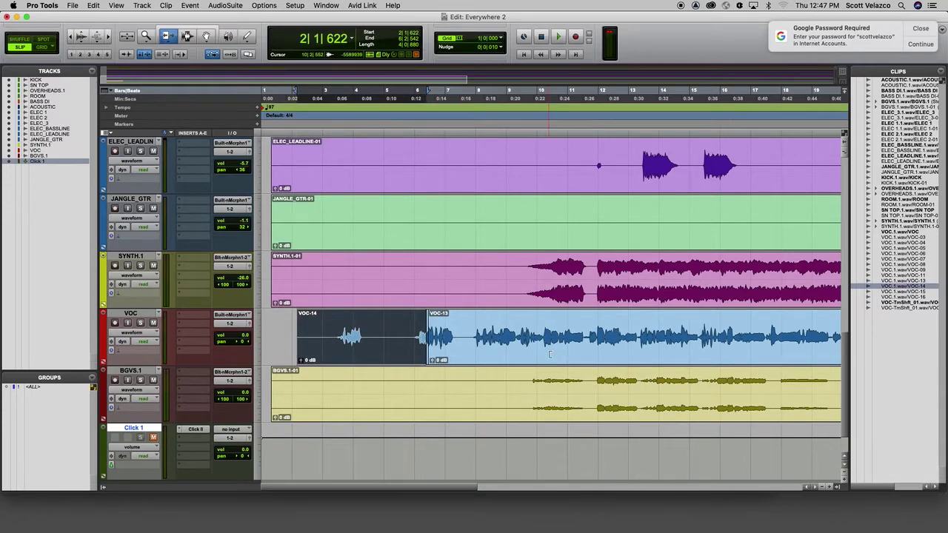
pyautogui.hscroll(15, 549, 354)
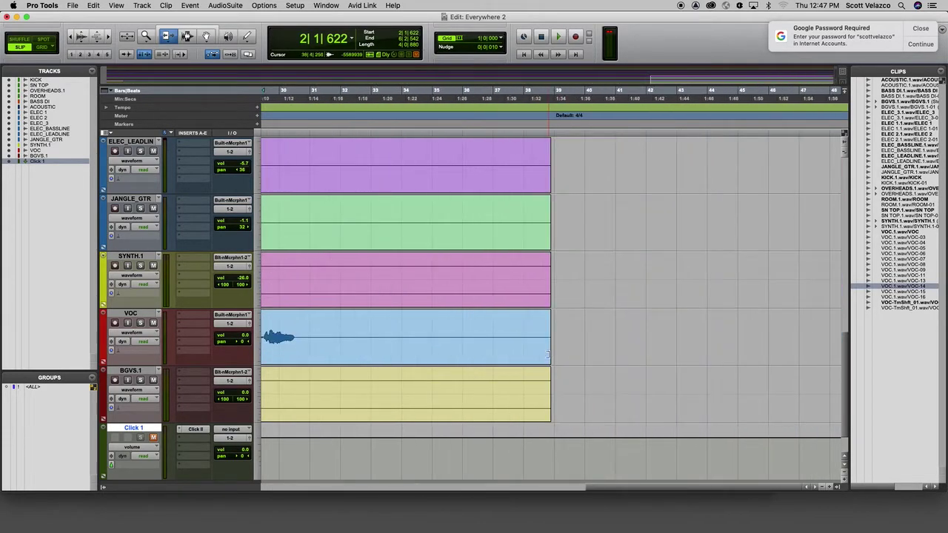
pyautogui.moveTo(549, 341)
pyautogui.mouseDown()
pyautogui.moveTo(295, 343)
pyautogui.moveTo(558, 351)
pyautogui.moveTo(549, 354)
pyautogui.mouseUp()
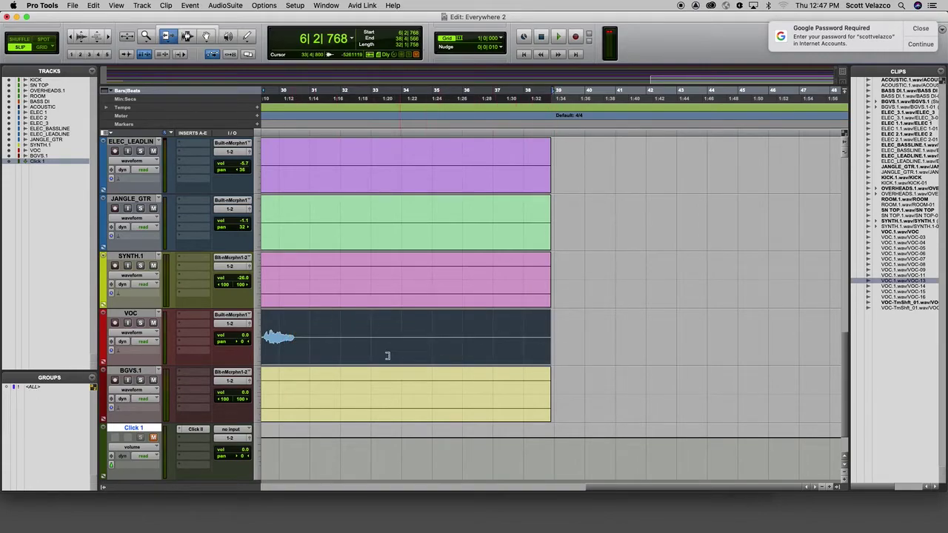
# - With the <ALL> group active, trim the end of every track's clips to about 36|4|932 and switch to the Selector tool
pyautogui.click(47, 387)
pyautogui.scroll(8, 390, 433)
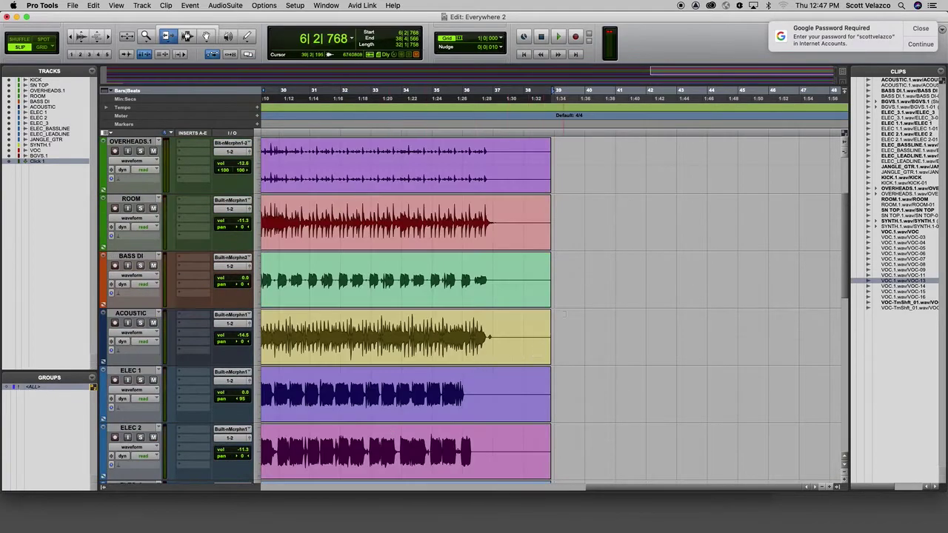
pyautogui.moveTo(548, 289); pyautogui.dragTo(491, 283)
pyautogui.click(560, 307)
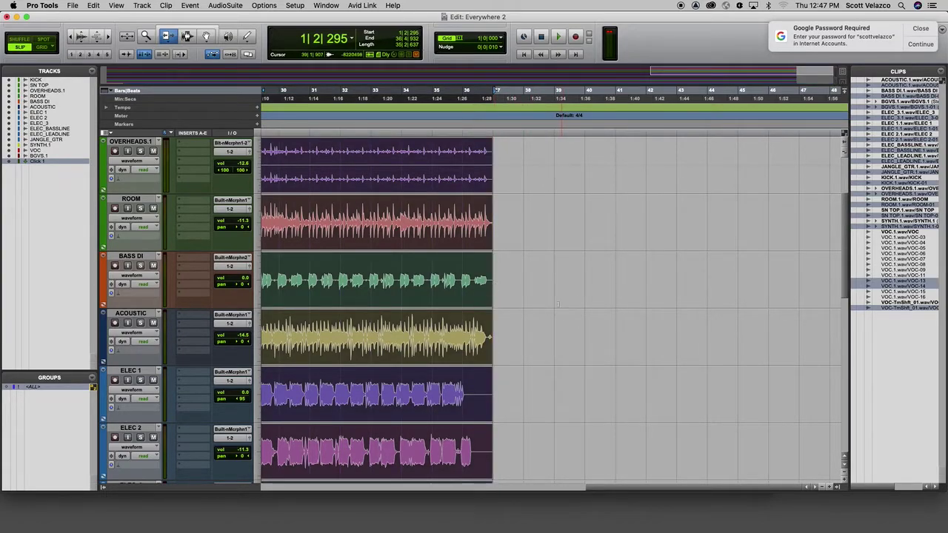
pyautogui.click(188, 35)
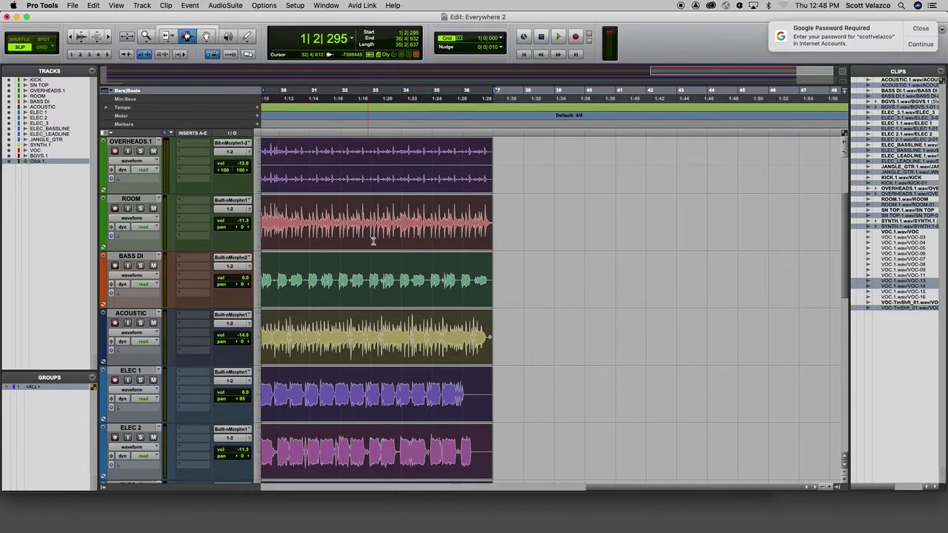
# - Select from about 31|3|887 to 32|2|734 across all grouped tracks with the Selector tool and deactivate the <ALL> group
pyautogui.click(371, 217)
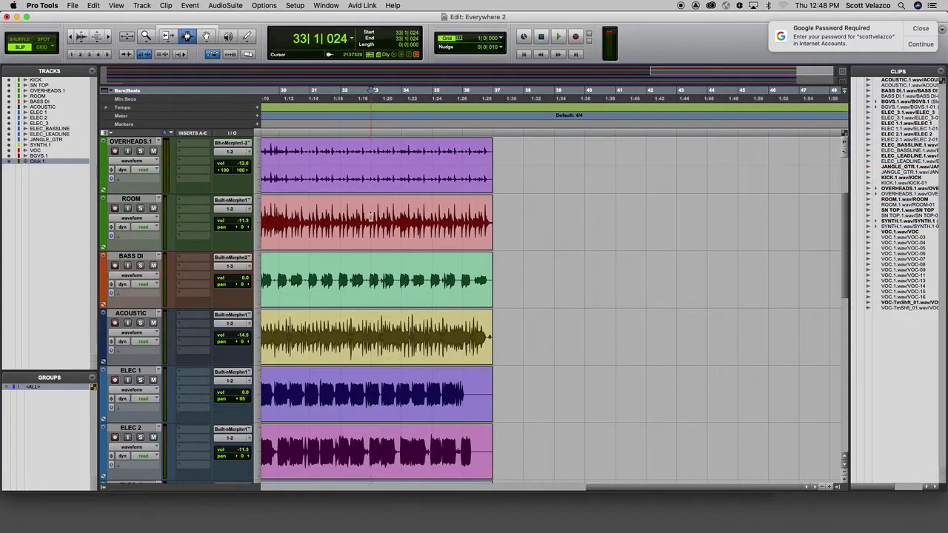
pyautogui.moveTo(368, 217); pyautogui.dragTo(393, 216)
pyautogui.moveTo(333, 215); pyautogui.dragTo(353, 217)
pyautogui.press('super+shift+g')
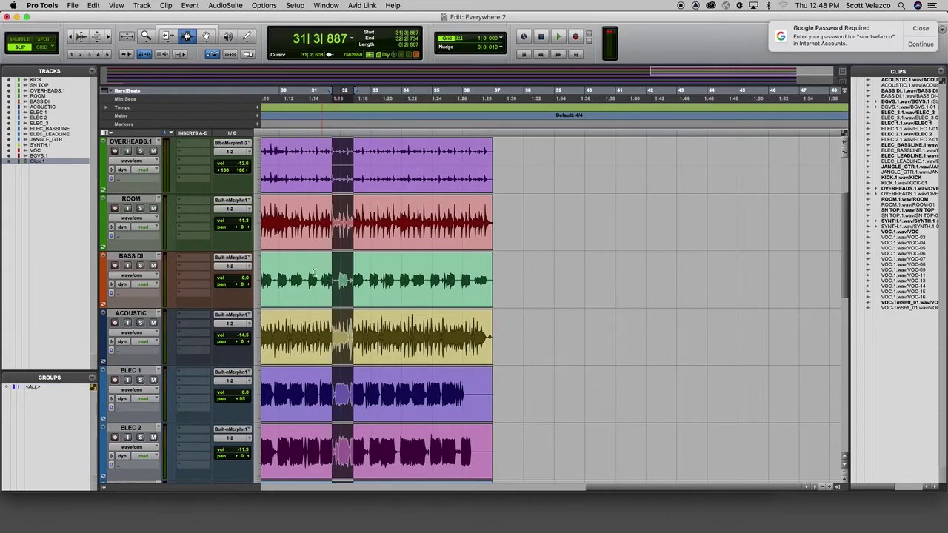
# - Select short ranges separately on BASS DI, ACOUSTIC and ELEC 1, ending with about 33|2|365 to 33|4|243 on ELEC 1
pyautogui.moveTo(368, 280); pyautogui.dragTo(412, 281)
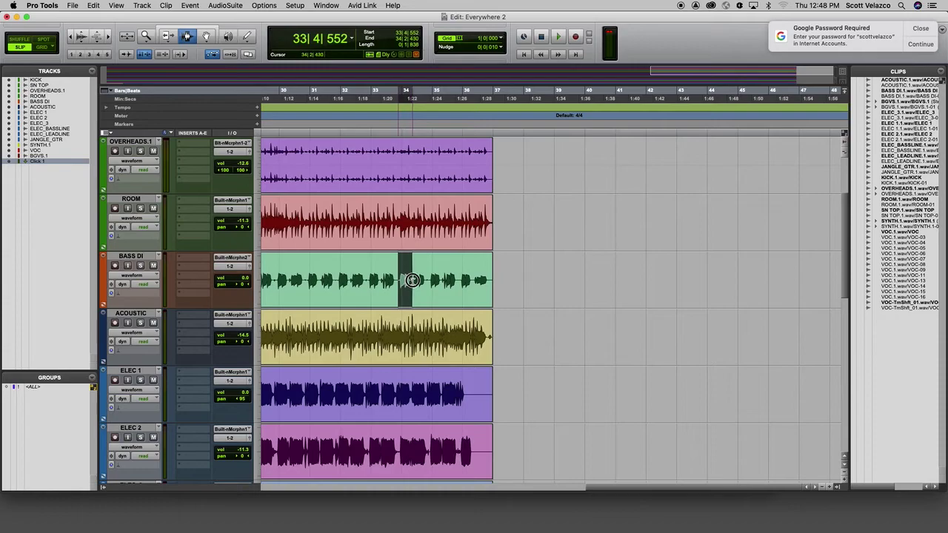
pyautogui.moveTo(417, 339); pyautogui.dragTo(398, 339)
pyautogui.moveTo(382, 380); pyautogui.dragTo(394, 379)
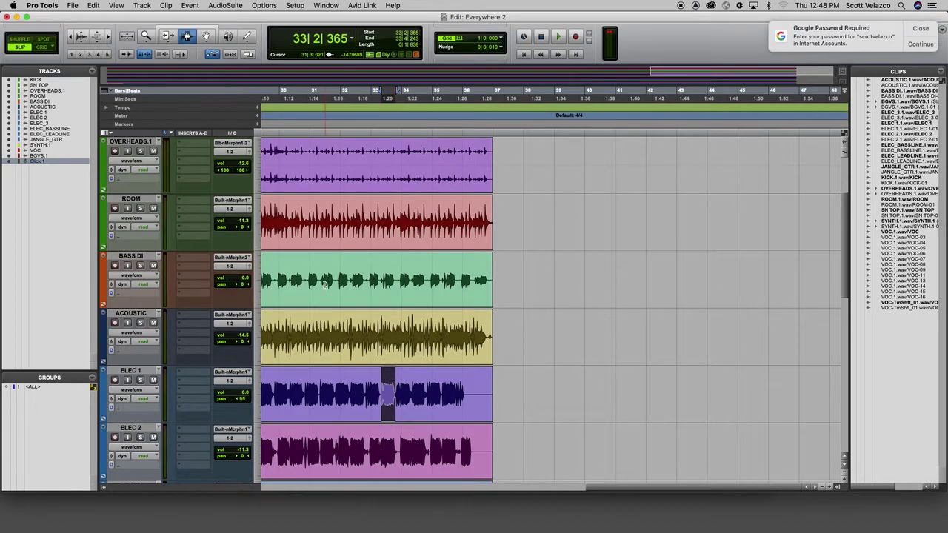
# - Separate the selected ELEC 1 range into its own clip and move it freely with the Grabber tool to about 38|3|844
pyautogui.click(207, 37)
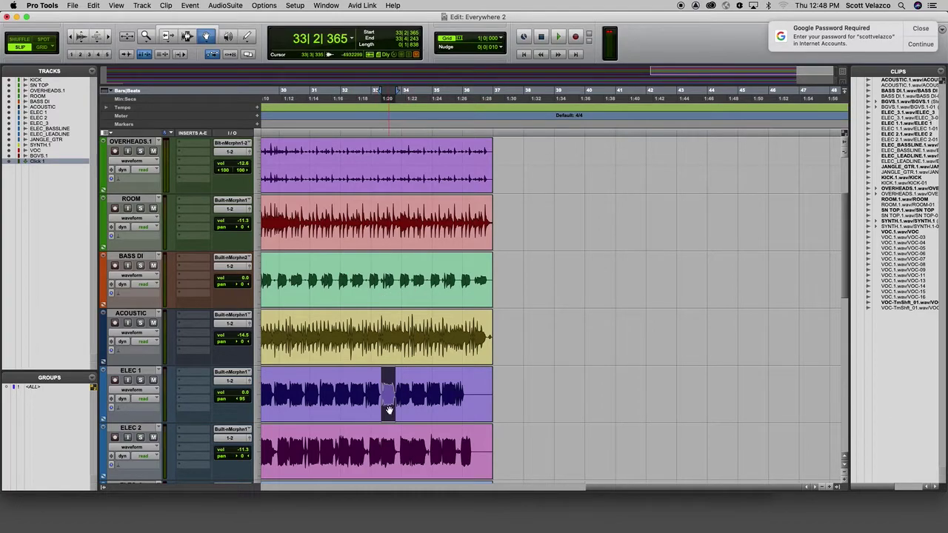
pyautogui.press('super+e')
pyautogui.moveTo(447, 409); pyautogui.dragTo(608, 404)
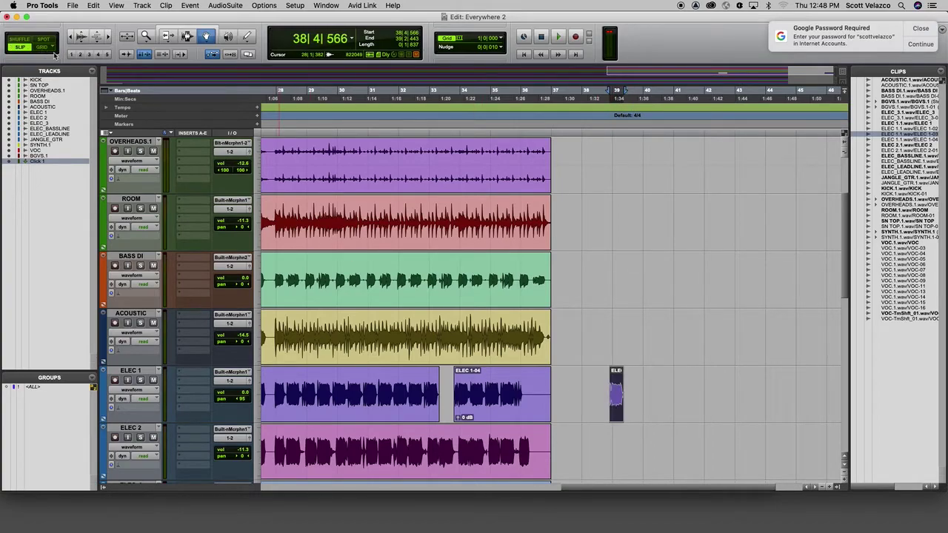
pyautogui.moveTo(616, 404)
pyautogui.mouseDown()
pyautogui.moveTo(655, 404)
pyautogui.moveTo(587, 284)
pyautogui.moveTo(578, 396)
pyautogui.moveTo(686, 394)
pyautogui.moveTo(611, 396)
pyautogui.mouseUp()
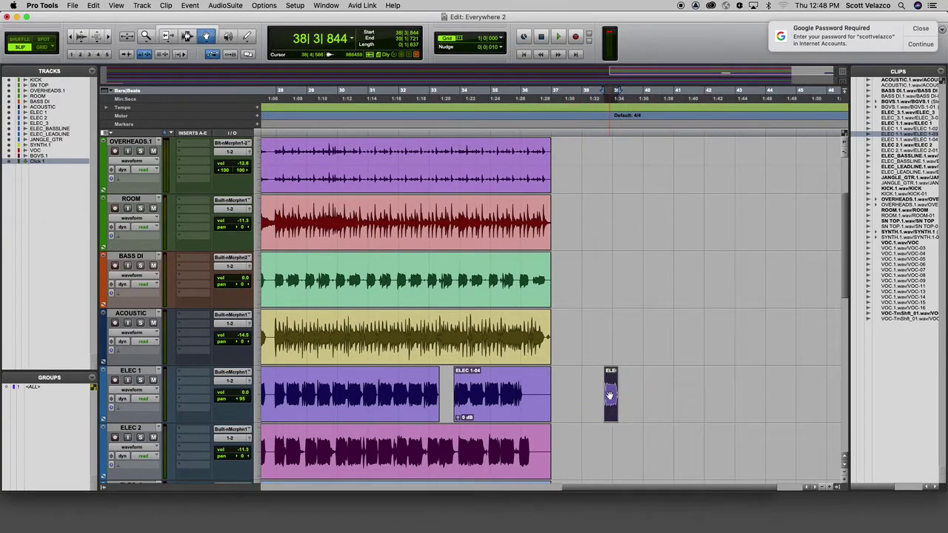
# - Switch to Grid mode, move the separated ELEC 1 clip further along the grid, and undo the clip moves and the separation
pyautogui.click(43, 46)
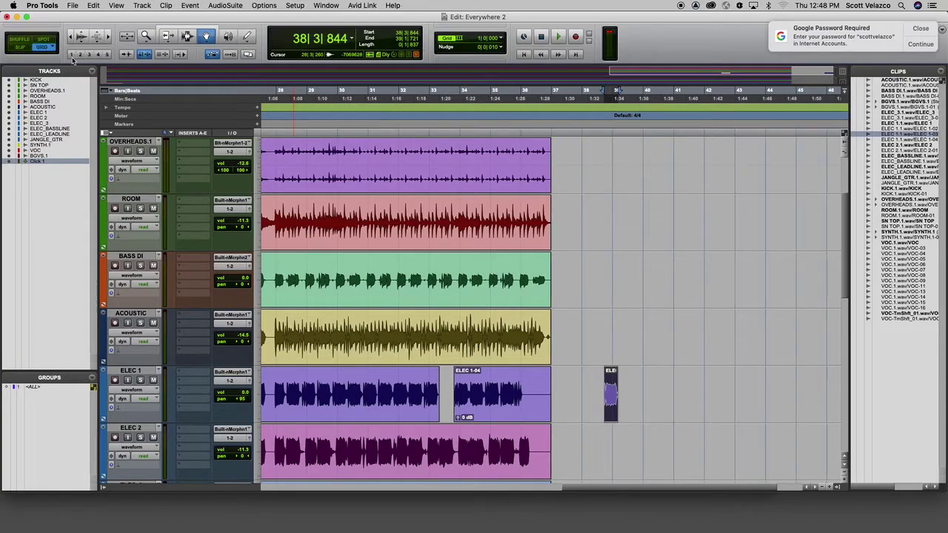
pyautogui.moveTo(612, 407); pyautogui.dragTo(721, 400)
pyautogui.press('super+z')
pyautogui.press('super+z')
pyautogui.press('super+z')
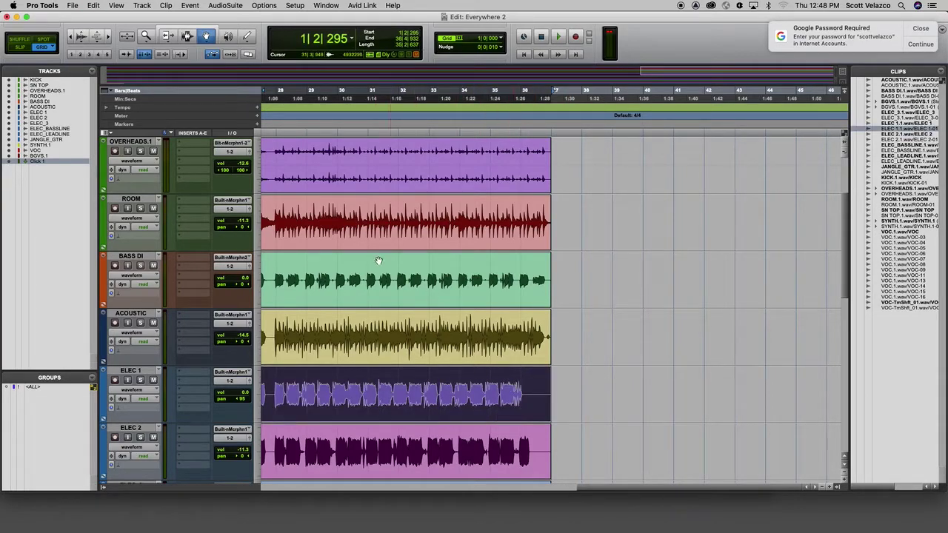
# - Scrub the ACOUSTIC track's audio around bar 35 with the Scrubber tool
pyautogui.press('F9')
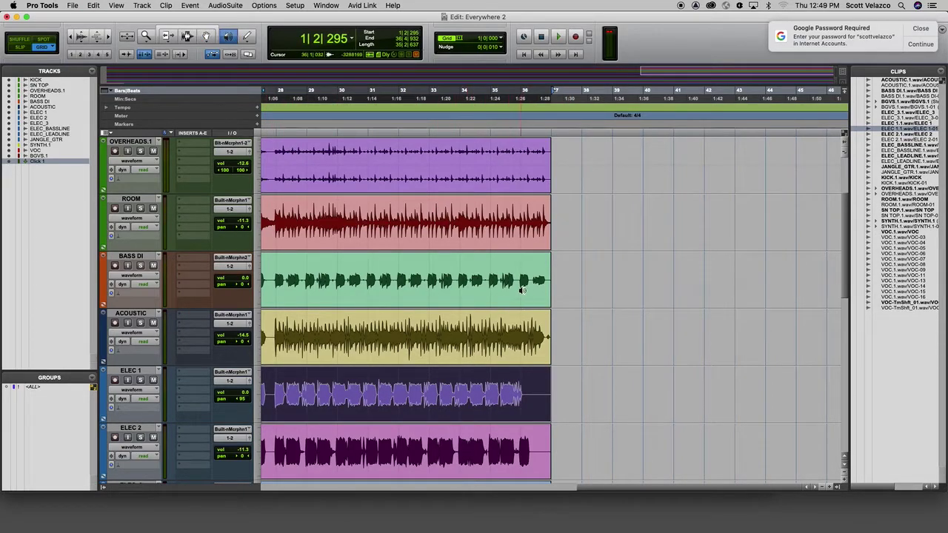
pyautogui.moveTo(481, 332); pyautogui.dragTo(519, 334)
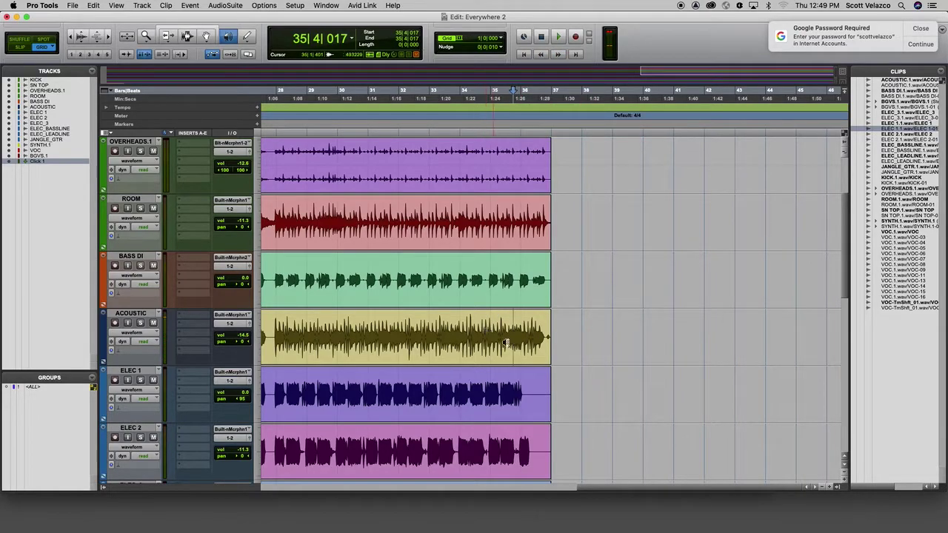
# - Pick the Pencil tool and replace it with the Smart Tool, which combines Trim, Selector and Grabber, at the session's start
pyautogui.click(247, 38)
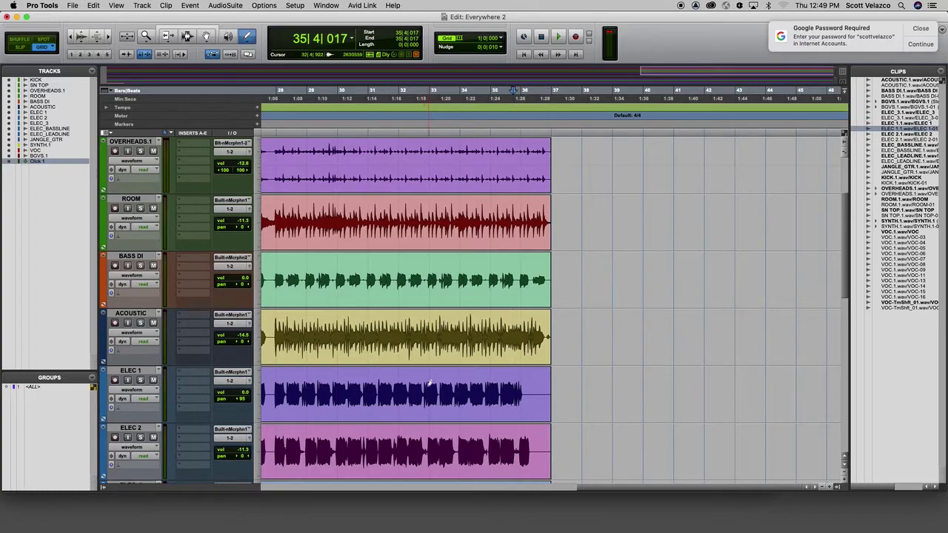
pyautogui.scroll(-4, 304, 417)
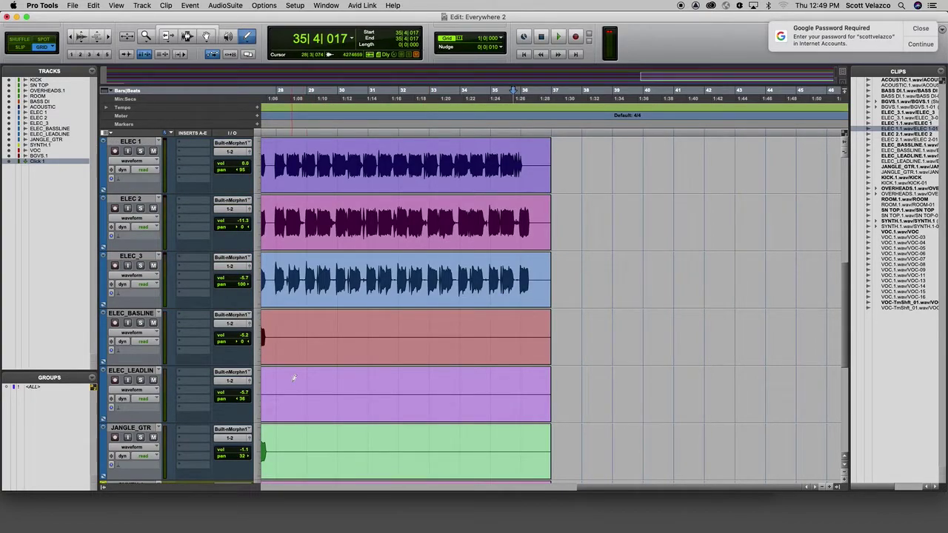
pyautogui.moveTo(601, 493); pyautogui.dragTo(257, 487)
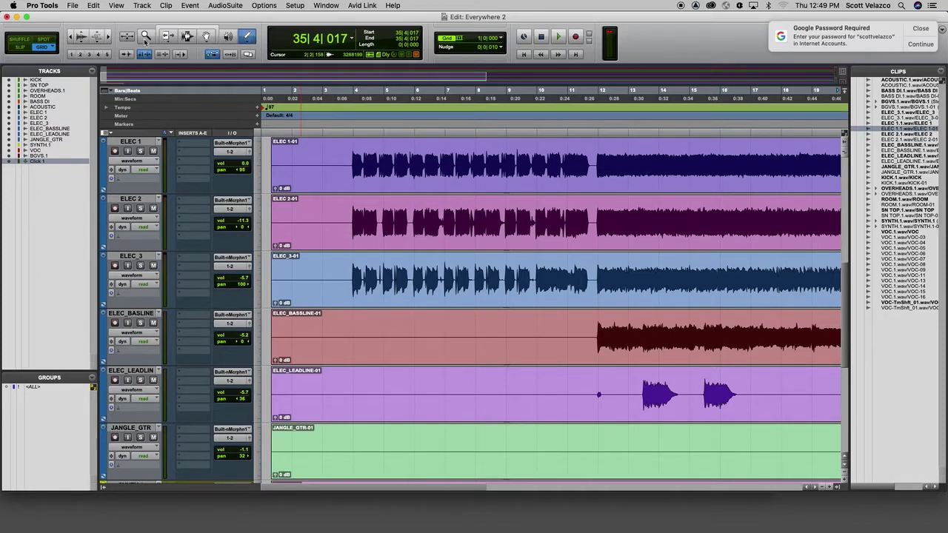
pyautogui.click(195, 30)
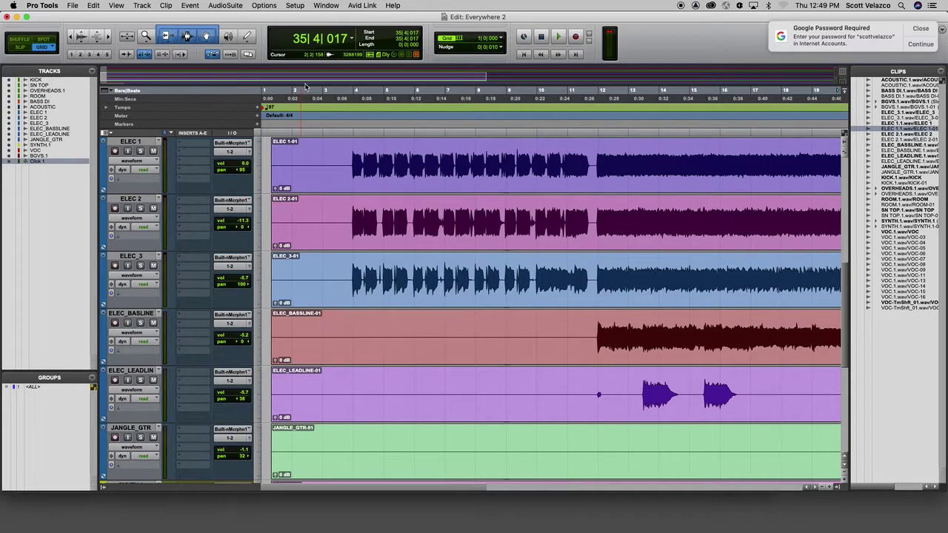